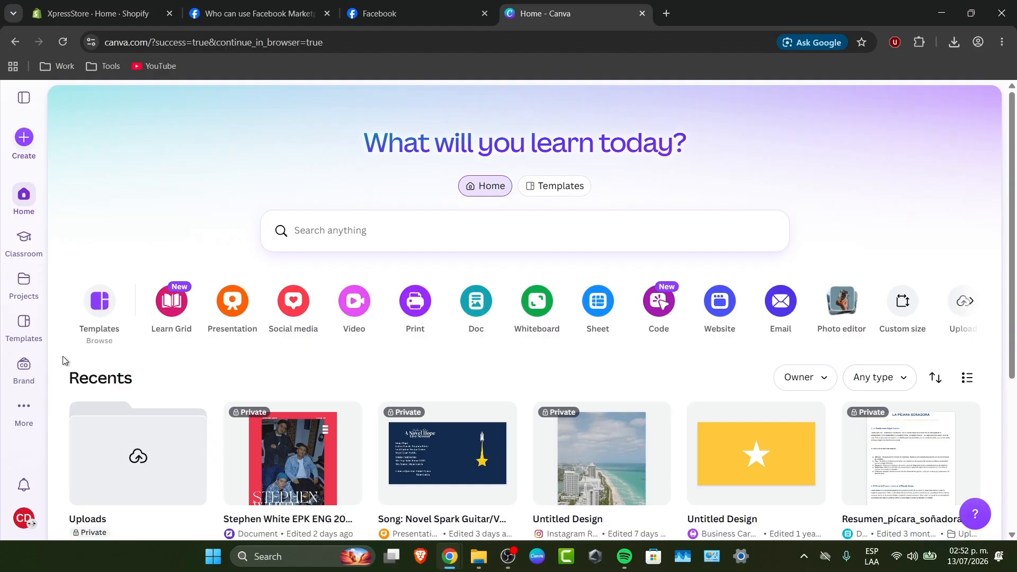
# Open the Brand section and switch to the Personal team, continuing in the browser instead of the desktop app
pyautogui.click(32, 366)
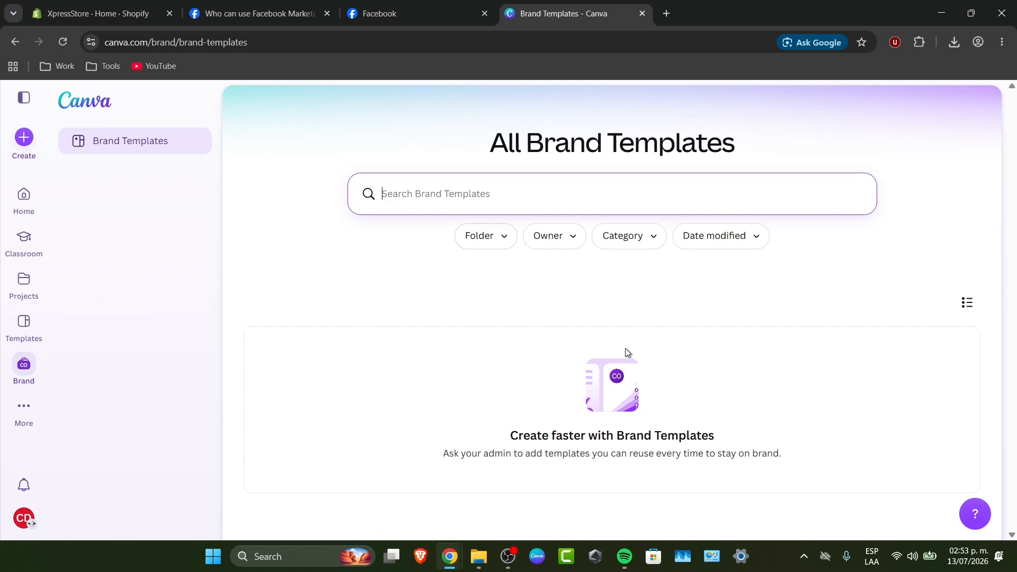
pyautogui.moveTo(523, 439)
pyautogui.mouseDown()
pyautogui.moveTo(631, 442)
pyautogui.moveTo(510, 443)
pyautogui.mouseUp()
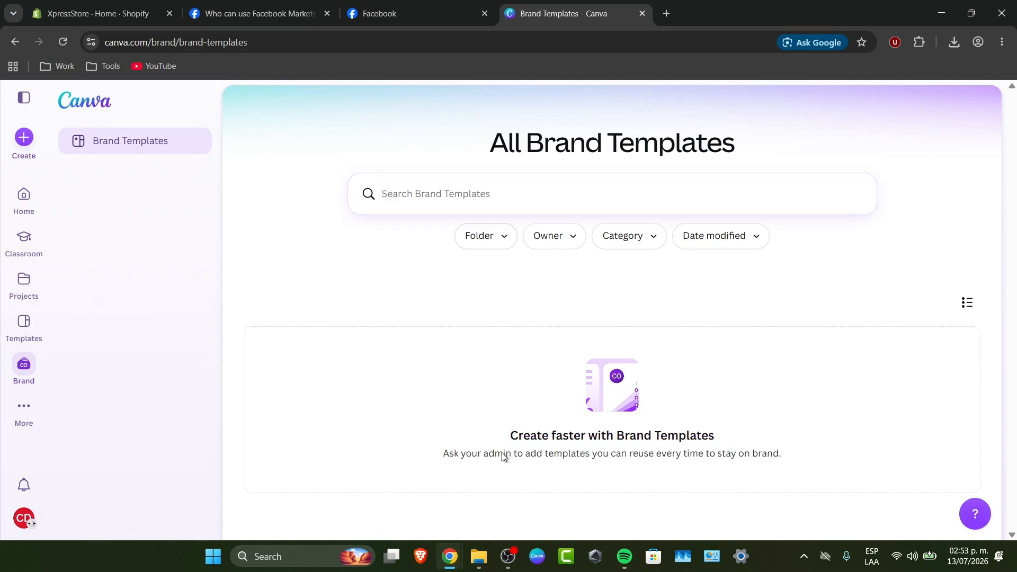
pyautogui.click(21, 518)
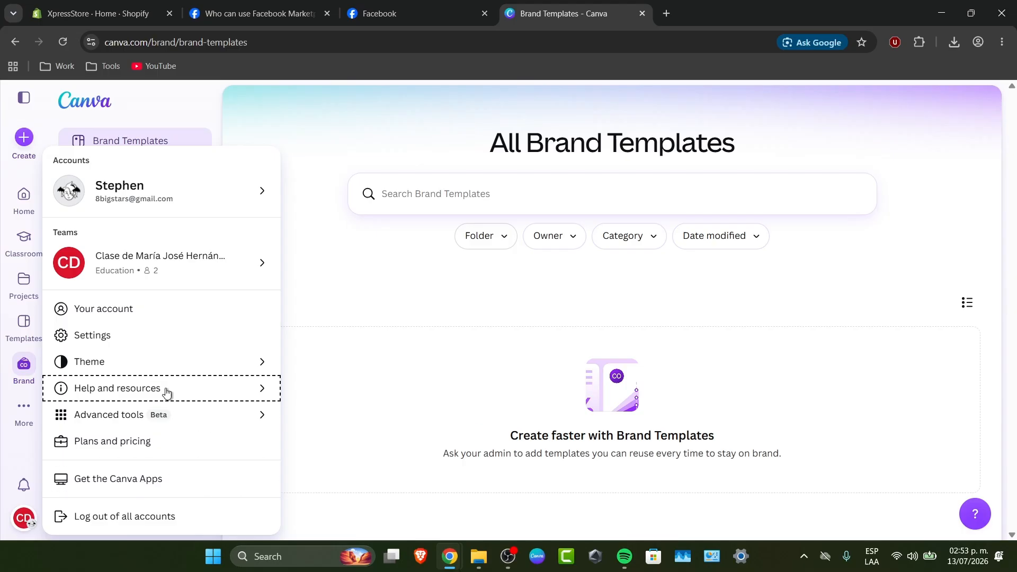
pyautogui.click(191, 269)
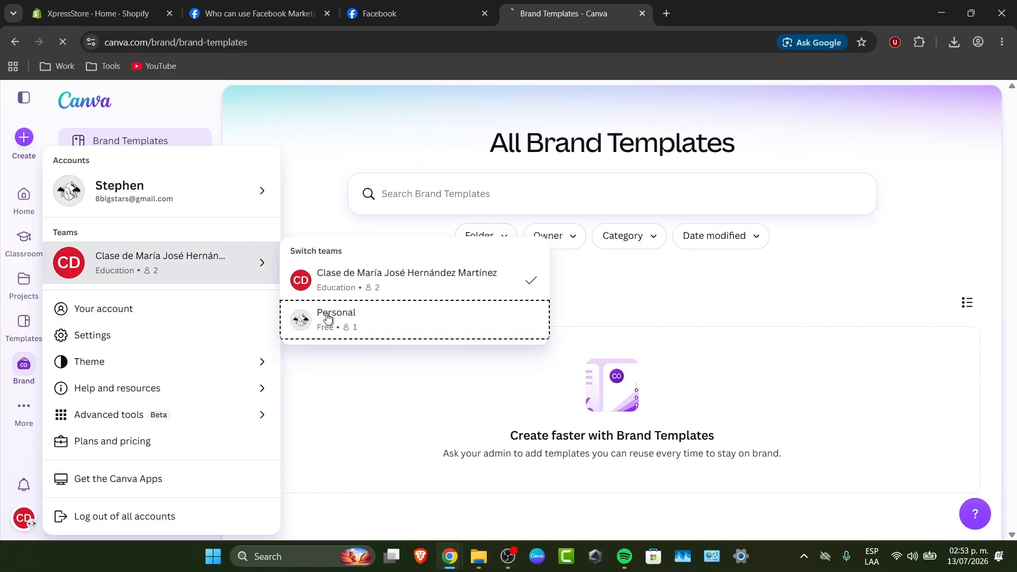
pyautogui.click(328, 319)
pyautogui.click(619, 163)
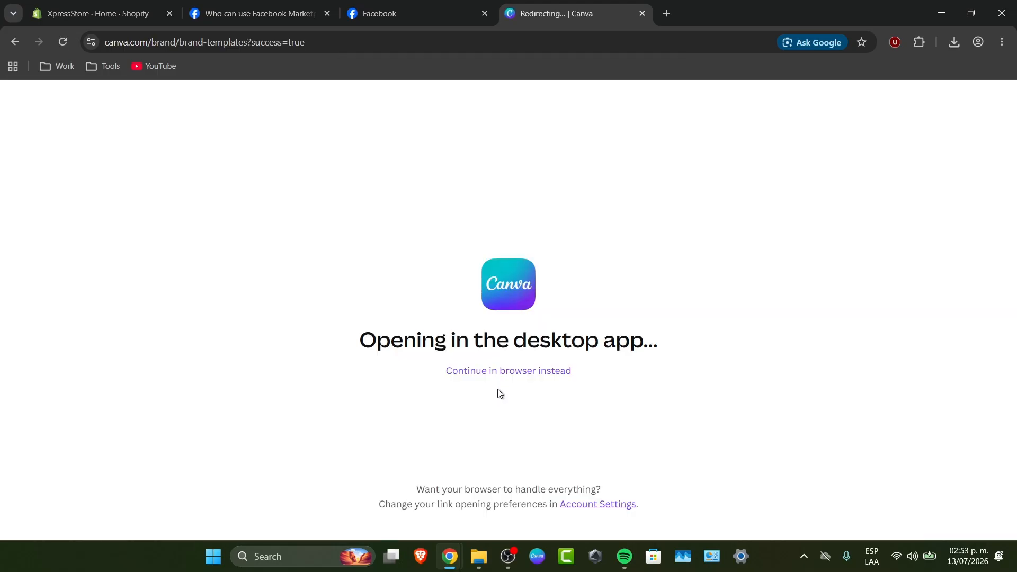
pyautogui.click(526, 370)
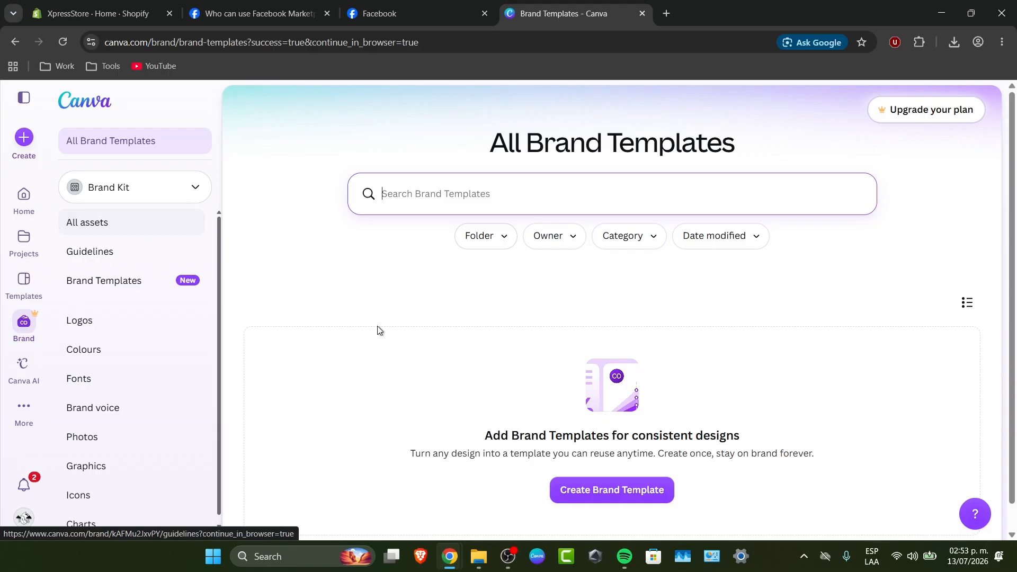
# Try to create a Brand Template, select the Canva Business plan in the upgrade offer, and dismiss the offer
pyautogui.click(598, 488)
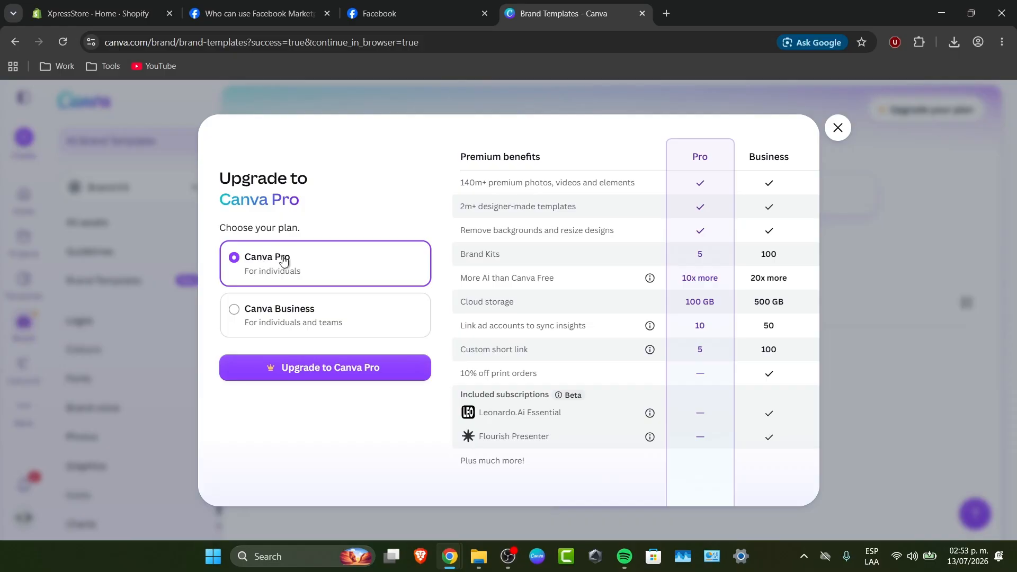
pyautogui.click(316, 307)
pyautogui.click(832, 133)
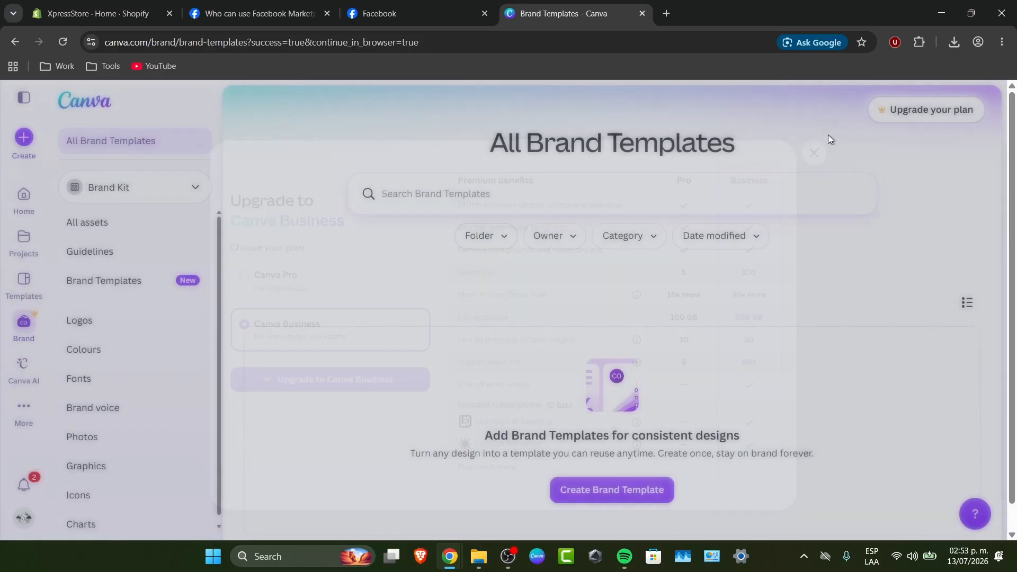
# Look through the Brand Kit's asset categories from Logos, Colours and Fonts down to Icons and Charts
pyautogui.click(105, 234)
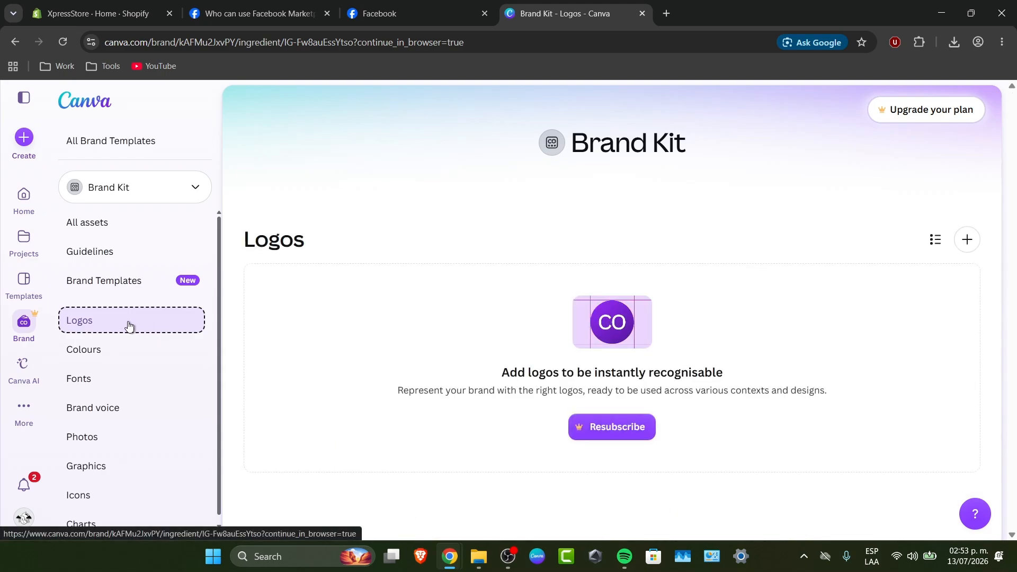
pyautogui.click(106, 349)
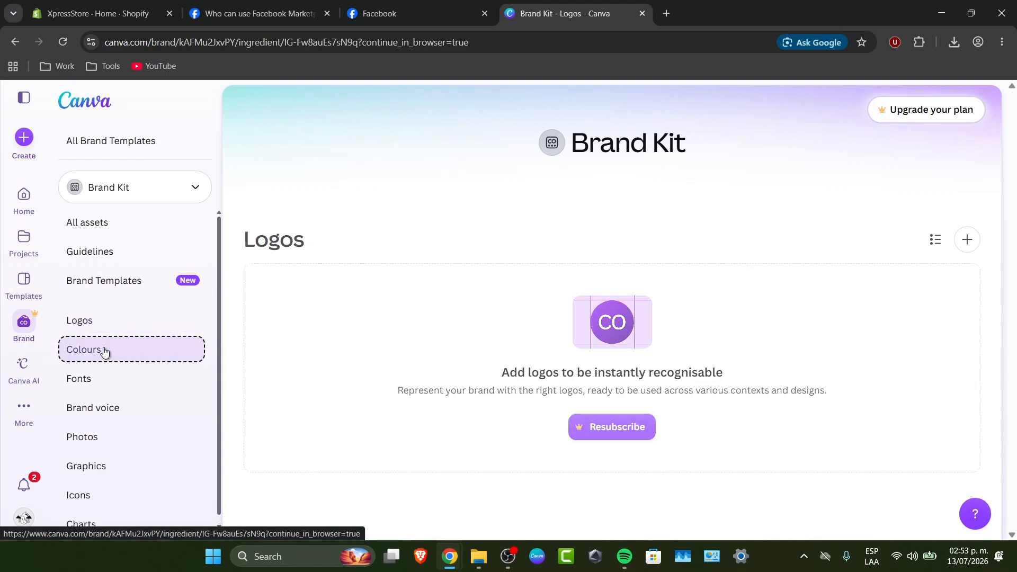
pyautogui.click(103, 378)
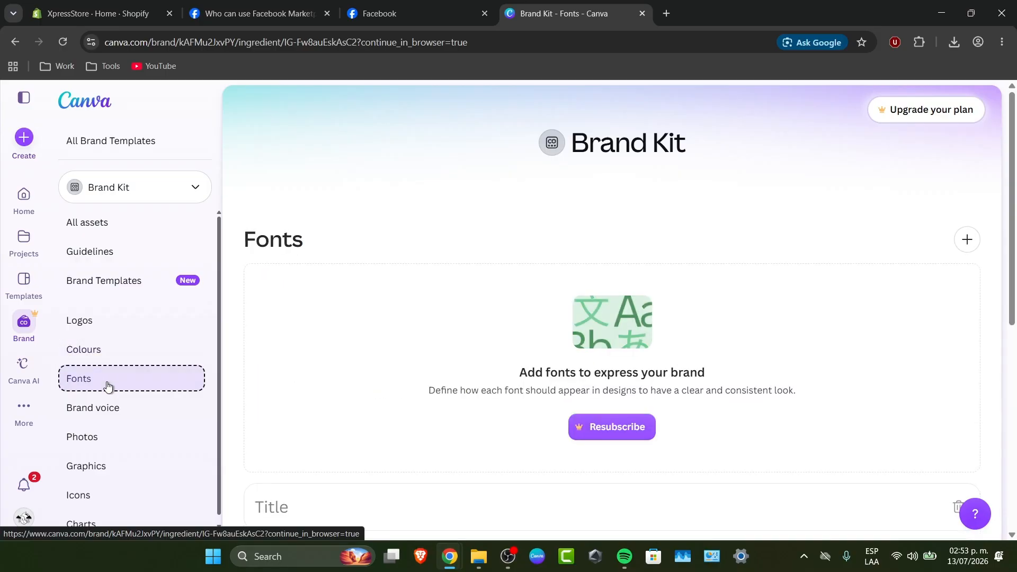
pyautogui.click(117, 408)
pyautogui.click(122, 424)
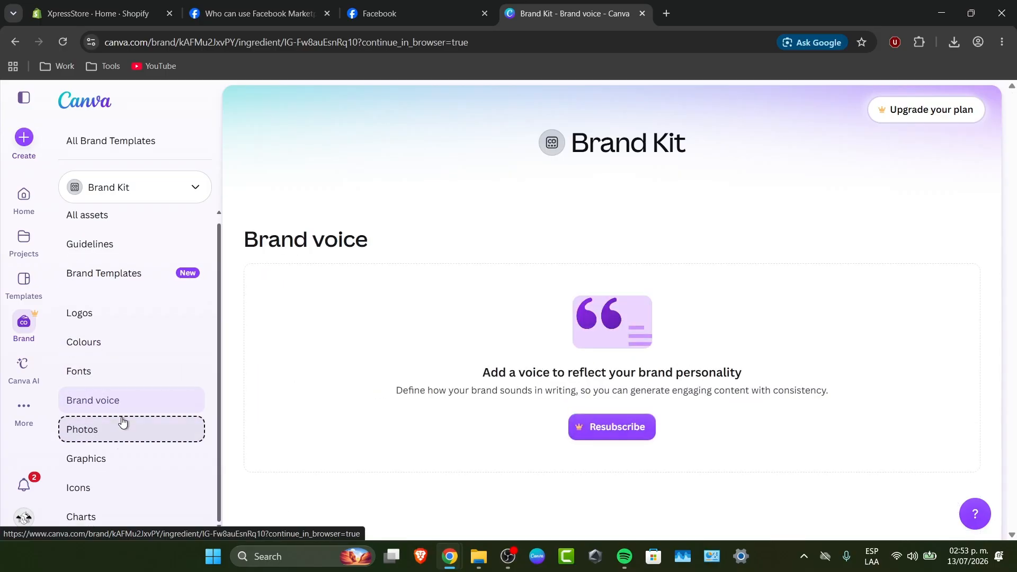
pyautogui.click(130, 461)
pyautogui.click(130, 486)
pyautogui.click(126, 513)
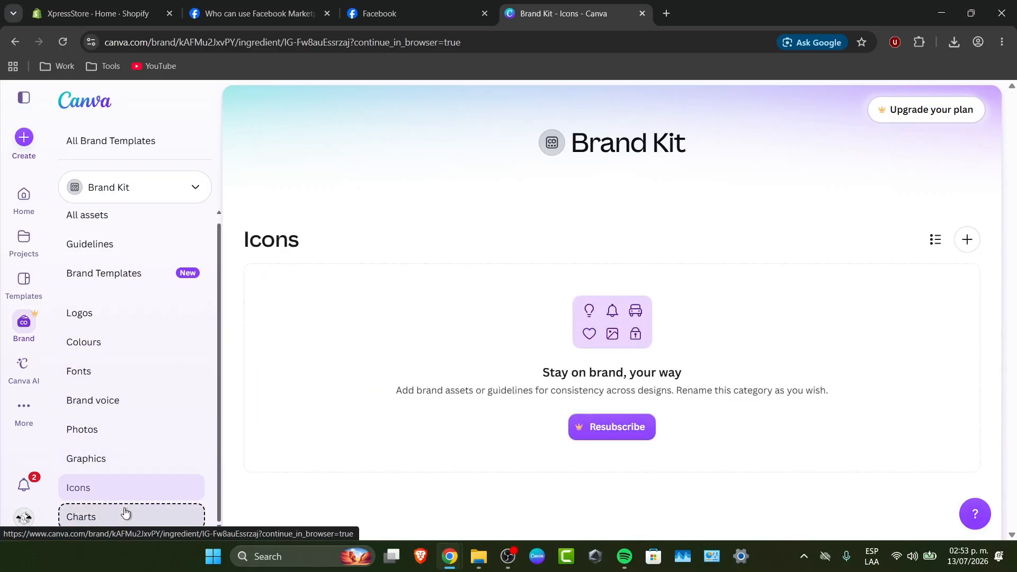
# Try to add a new chart colour to the Brand Kit and dismiss the upgrade offer
pyautogui.scroll(-2, 310, 469)
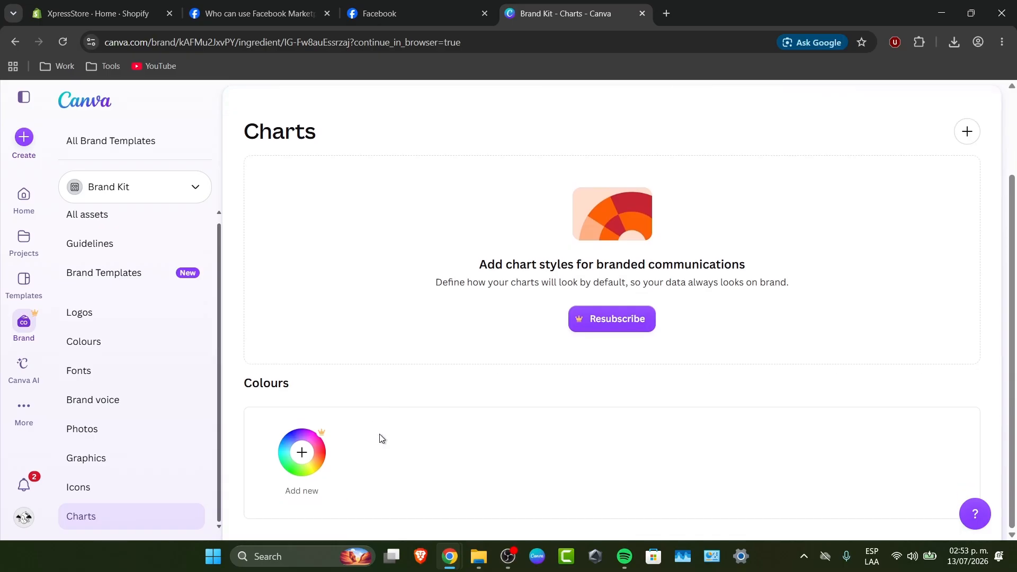
pyautogui.click(303, 454)
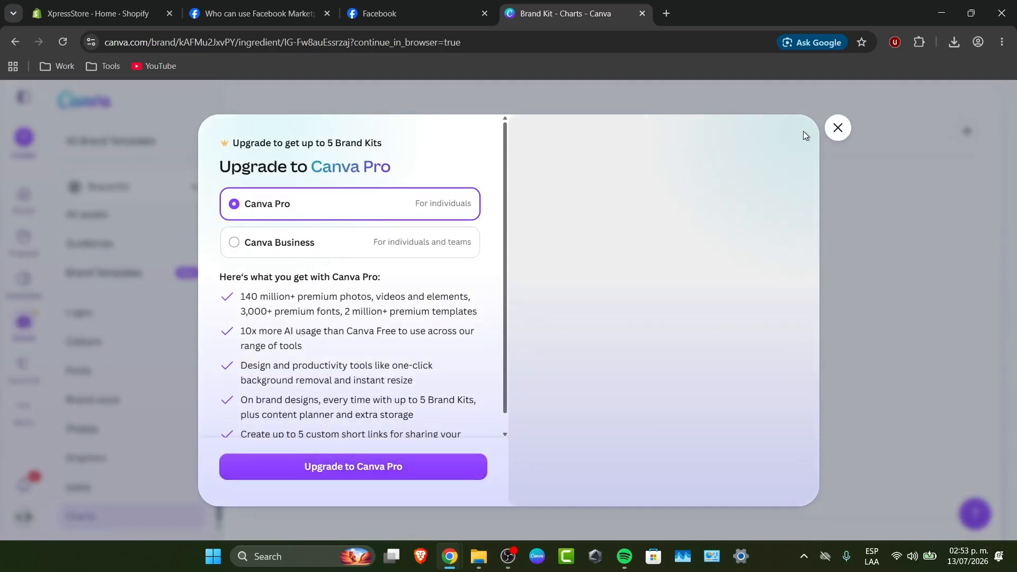
pyautogui.click(837, 127)
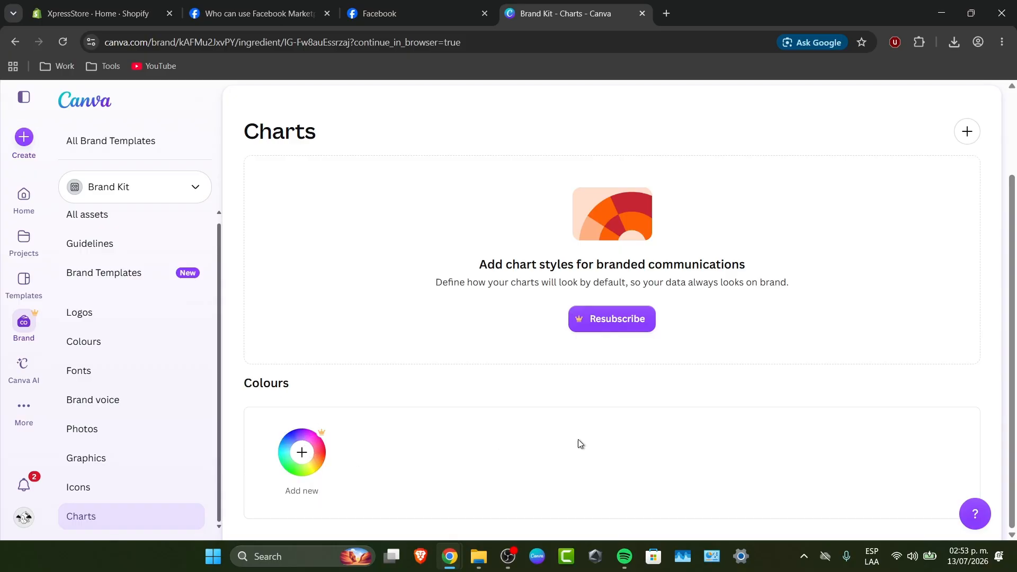
# Review the Brand Kit's Icons, Graphics, Photos, Brand voice and Fonts categories, then examine its colour palette and themes
pyautogui.click(110, 493)
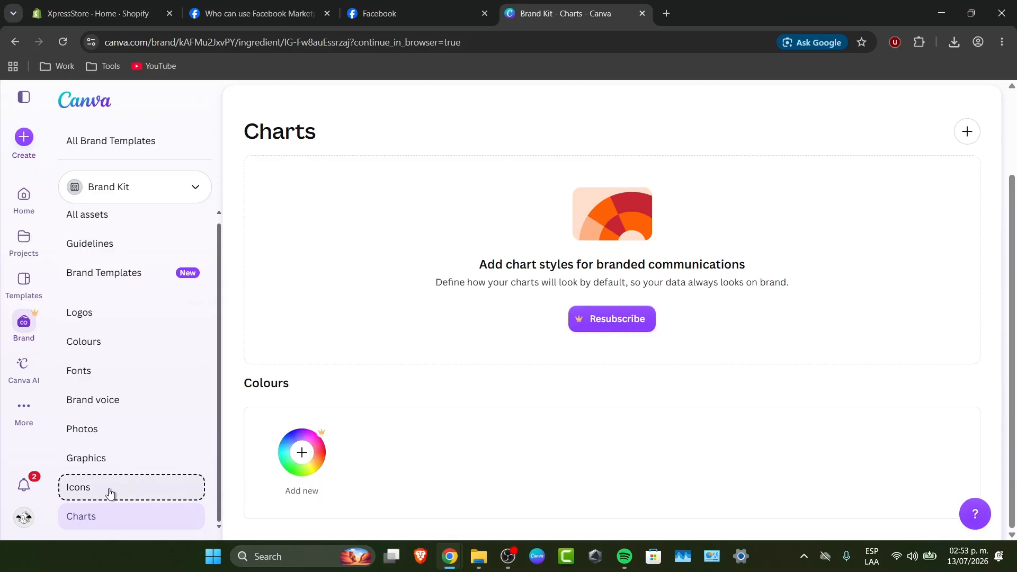
pyautogui.click(101, 487)
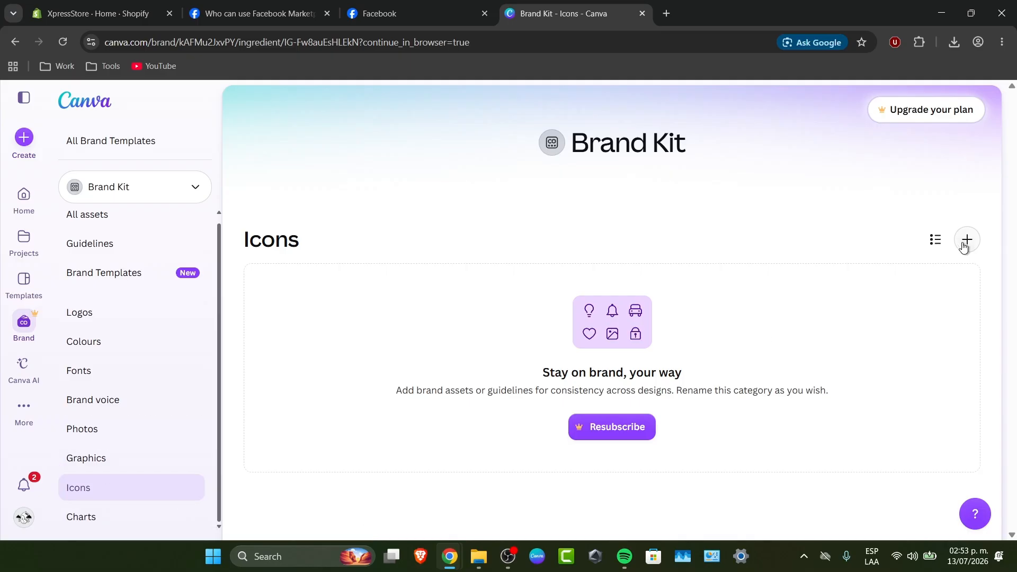
pyautogui.click(89, 456)
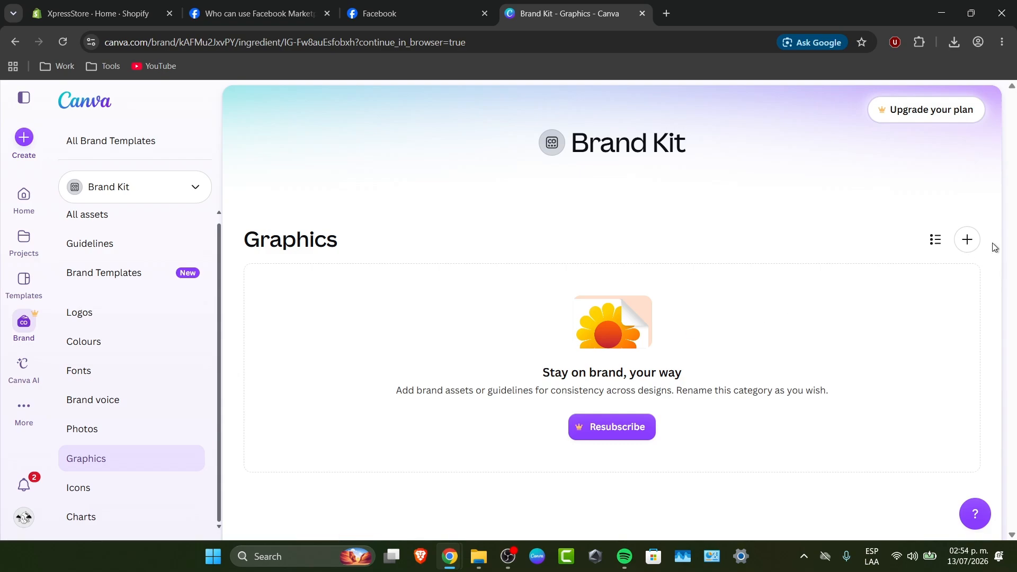
pyautogui.click(102, 430)
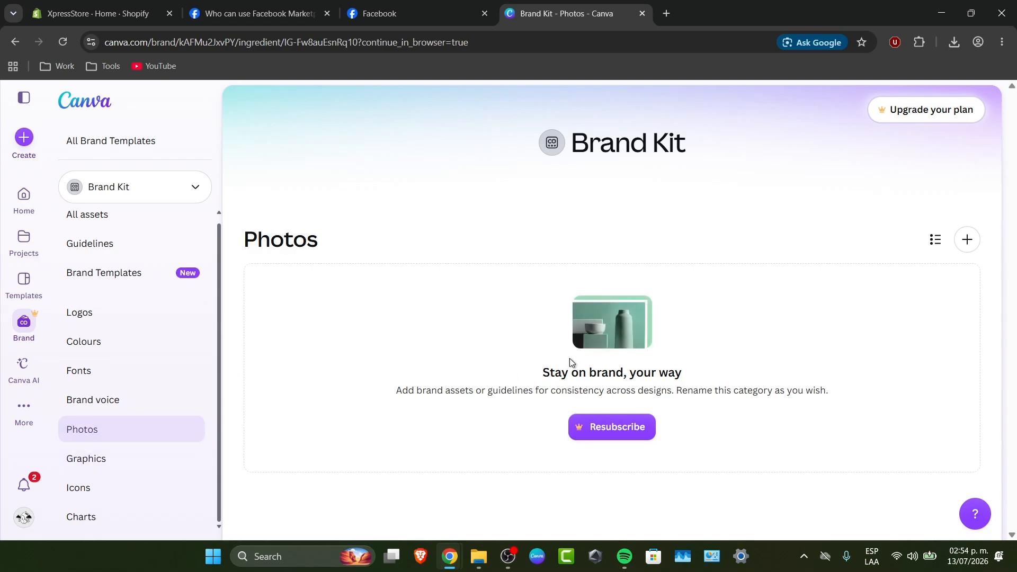
pyautogui.click(118, 399)
pyautogui.click(118, 373)
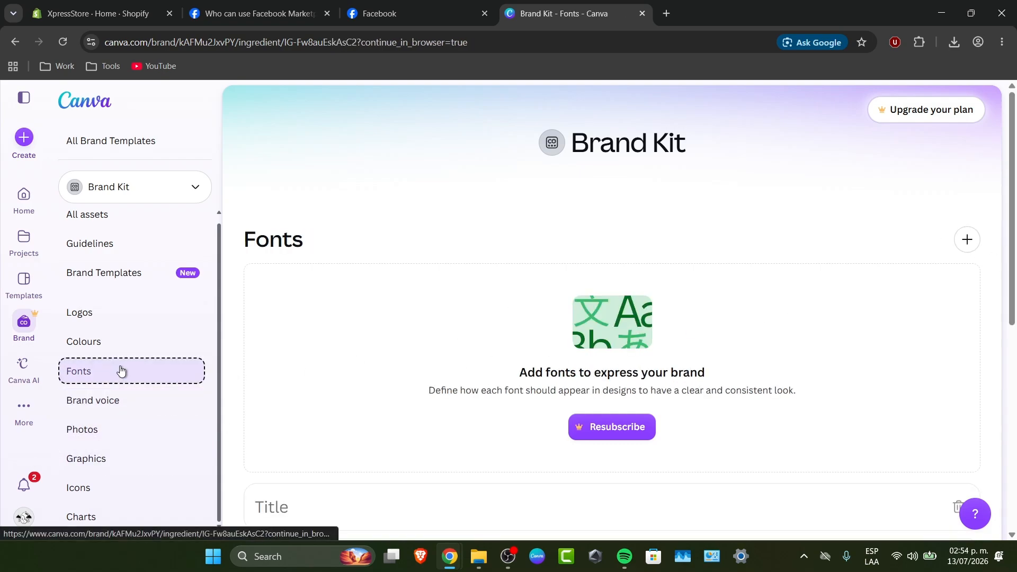
pyautogui.click(136, 354)
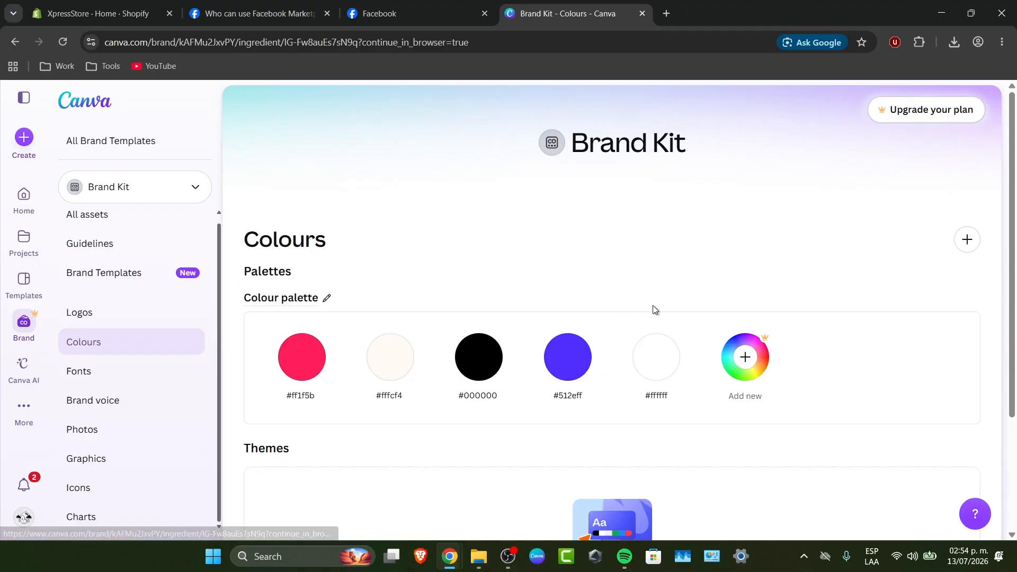
pyautogui.scroll(-3, 644, 315)
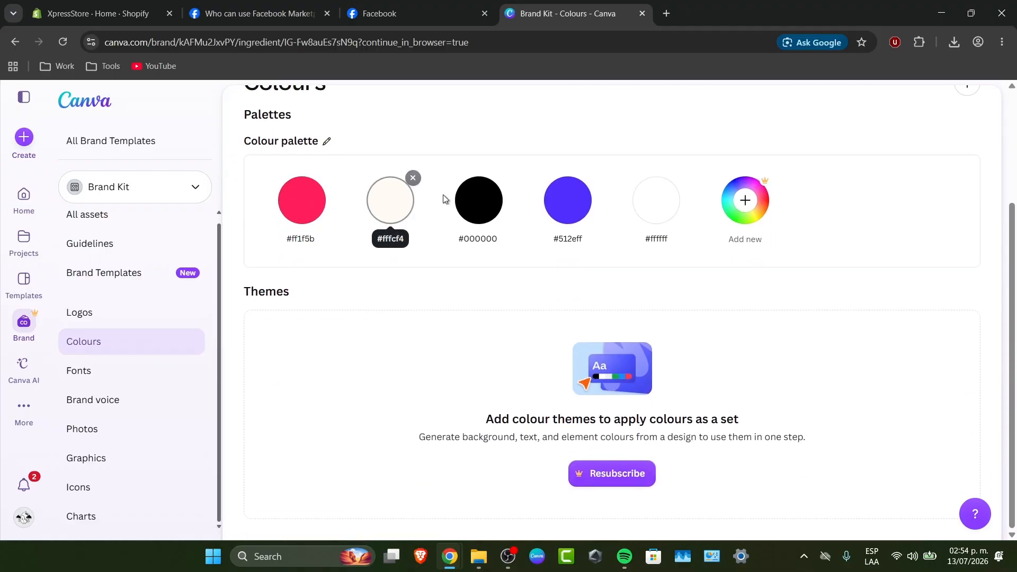
pyautogui.scroll(1, 627, 263)
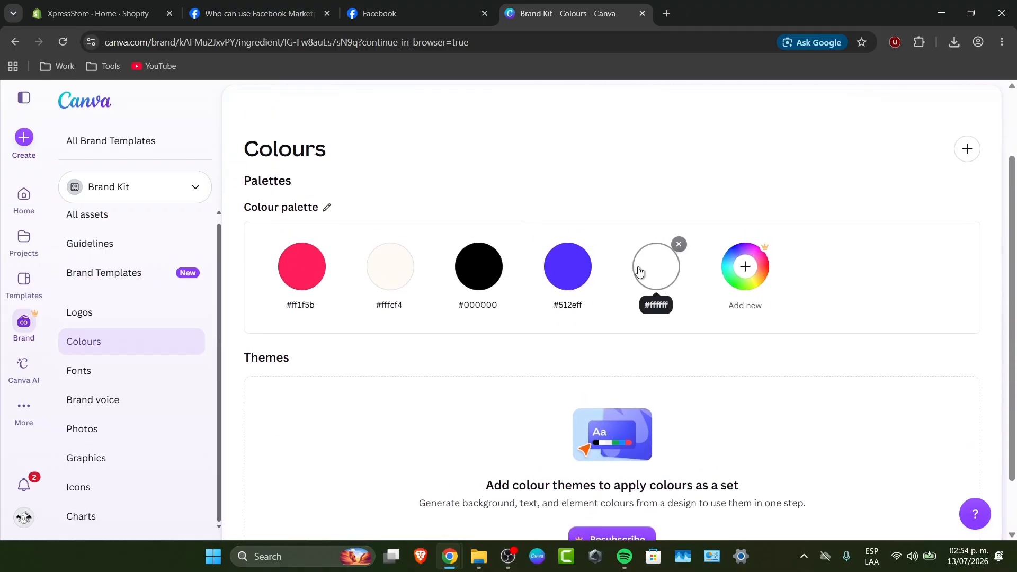
# Review the Brand Kit's Logos, Brand Templates and Guidelines, then examine the overview of all assets
pyautogui.click(130, 307)
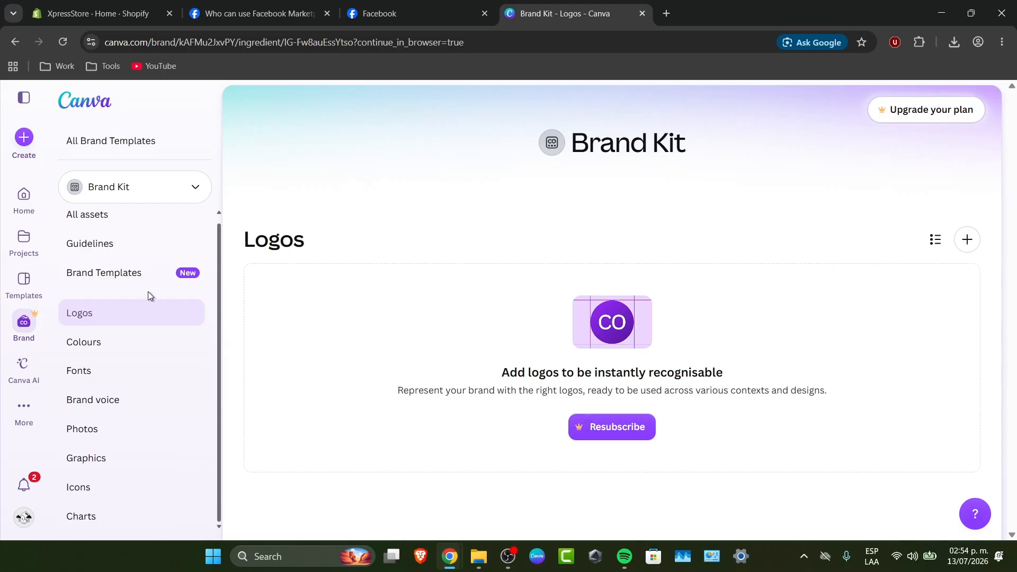
pyautogui.click(119, 276)
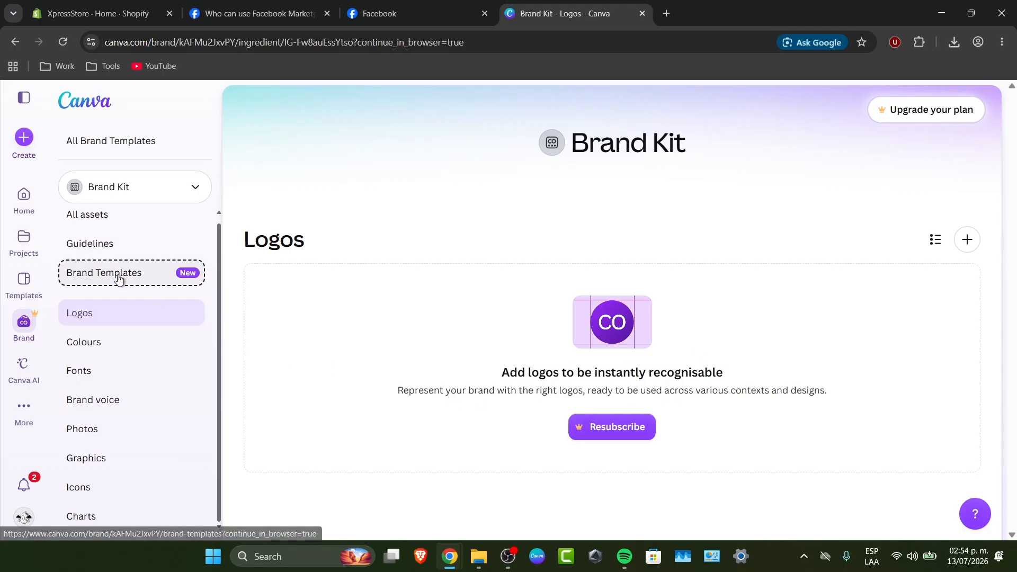
pyautogui.click(135, 247)
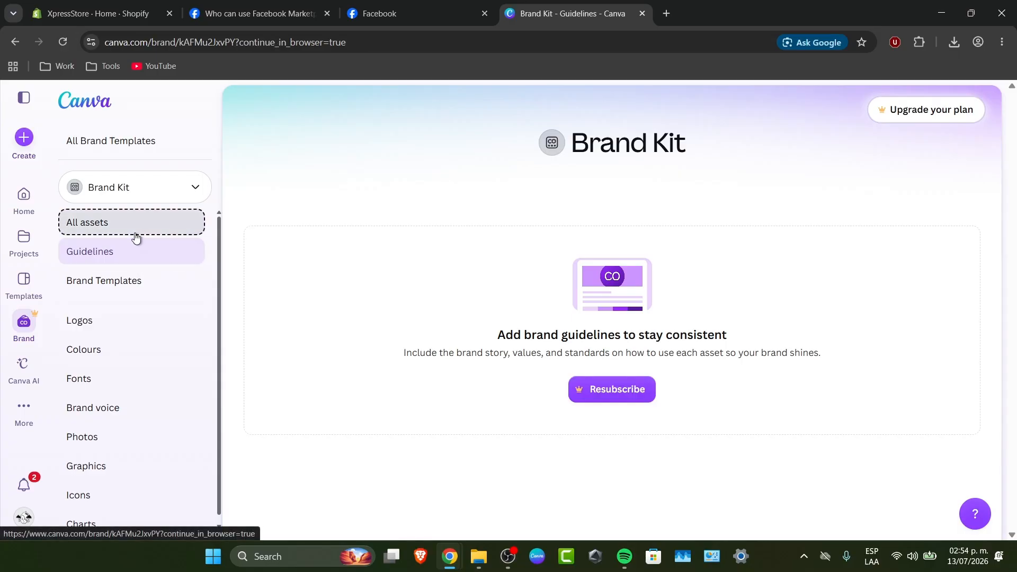
pyautogui.click(136, 238)
pyautogui.scroll(-4, 484, 368)
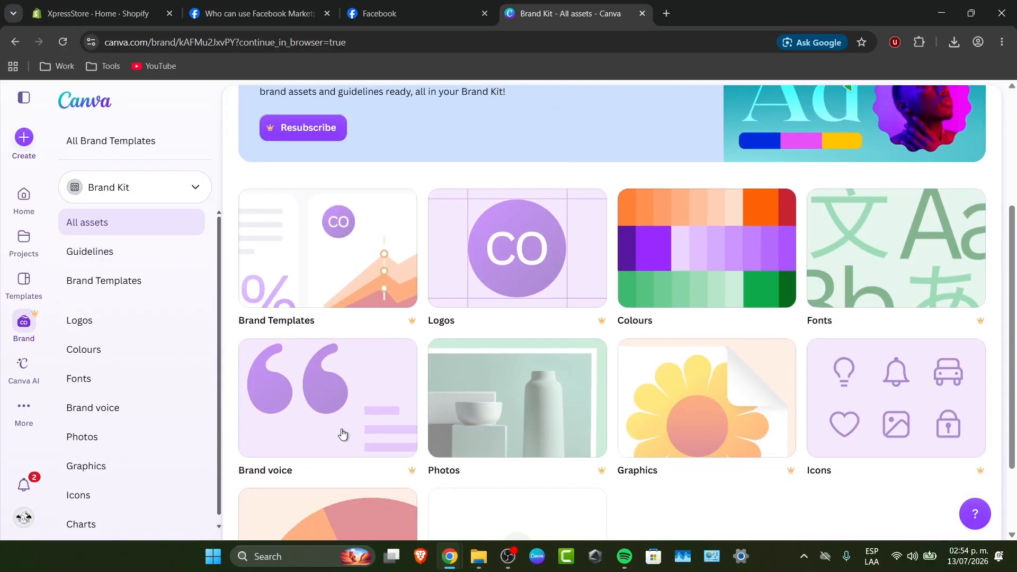
pyautogui.scroll(4, 646, 383)
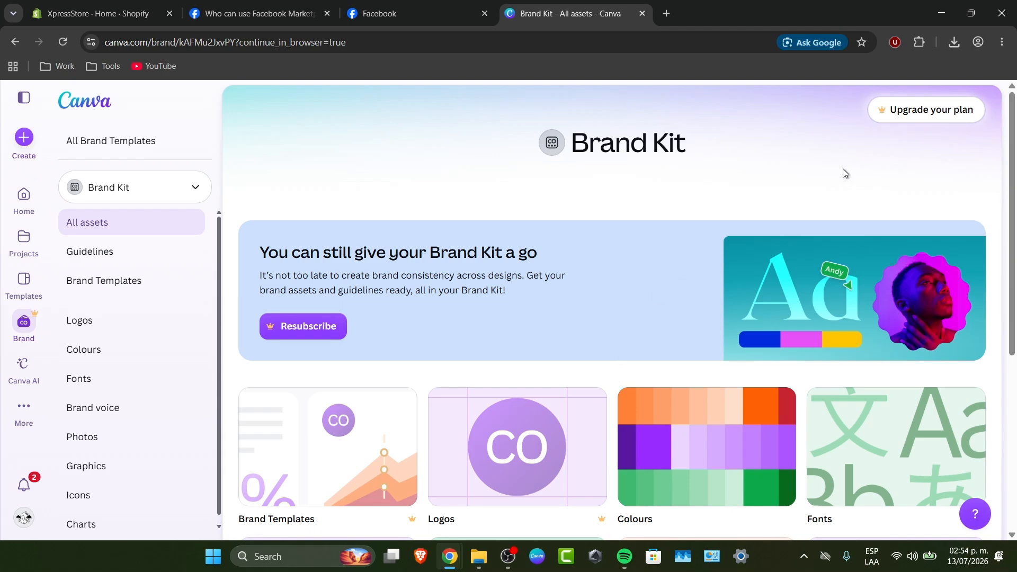
# Switch from the default Brand Kit to the Canvademy kit and keep it selected
pyautogui.click(195, 188)
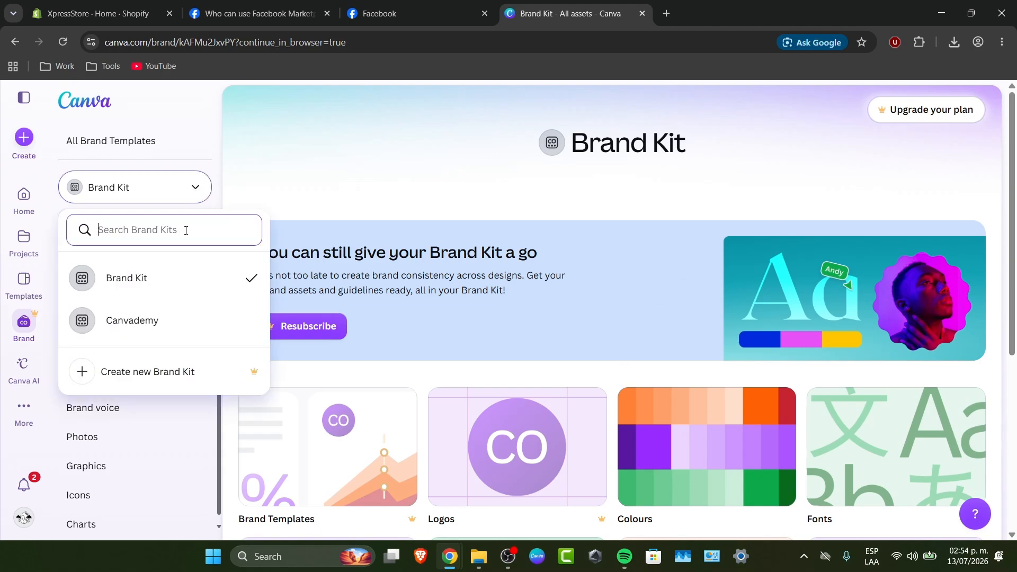
pyautogui.click(182, 321)
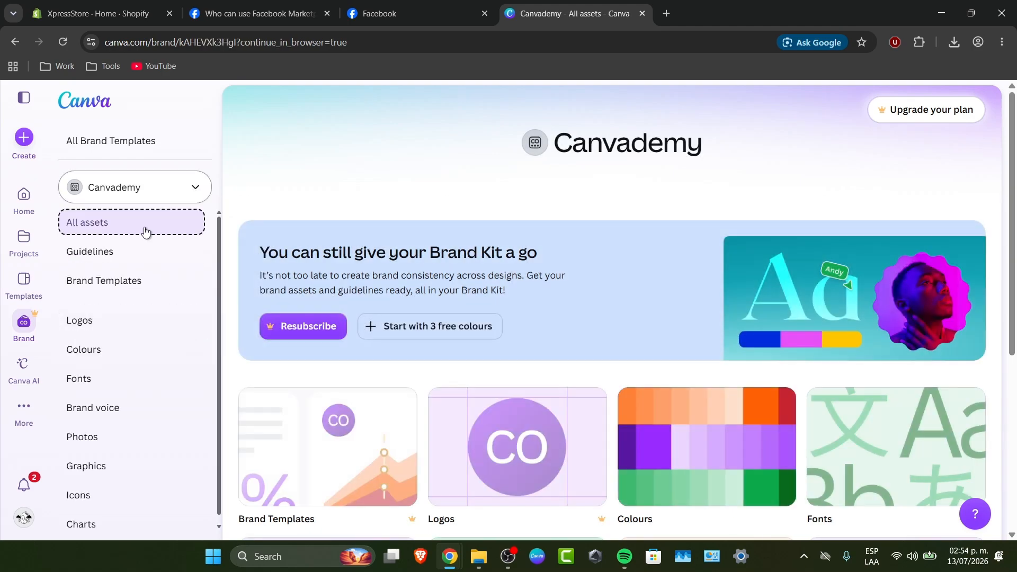
pyautogui.click(150, 192)
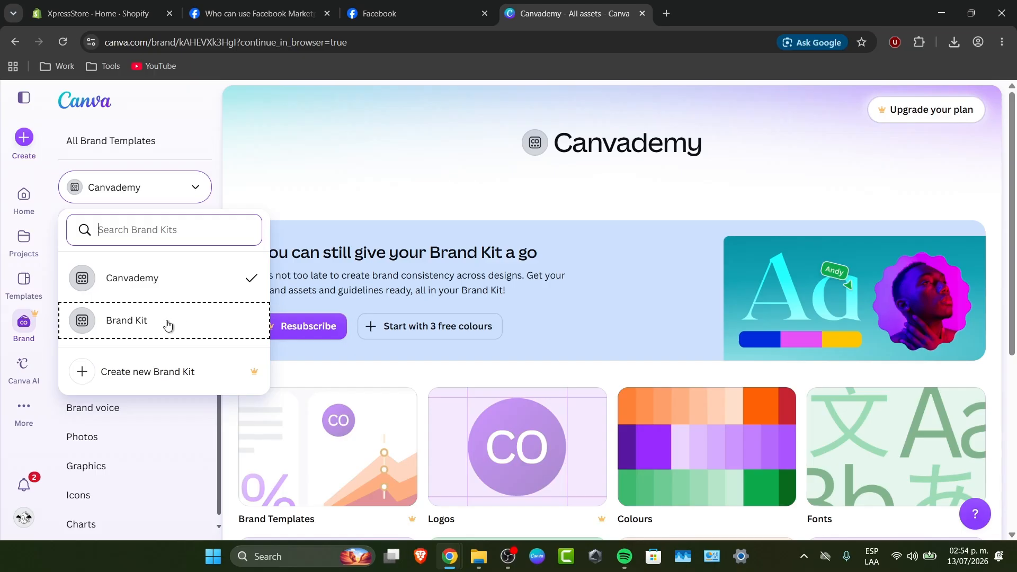
pyautogui.click(176, 282)
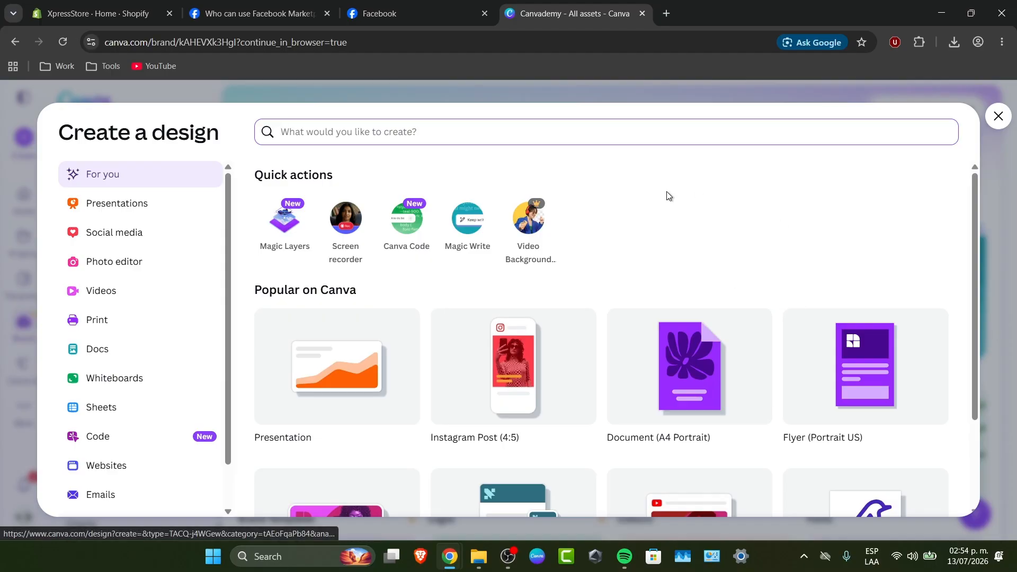
# Create a blank Real Estate Flyer design and open the brand assets in its editor
pyautogui.click(862, 399)
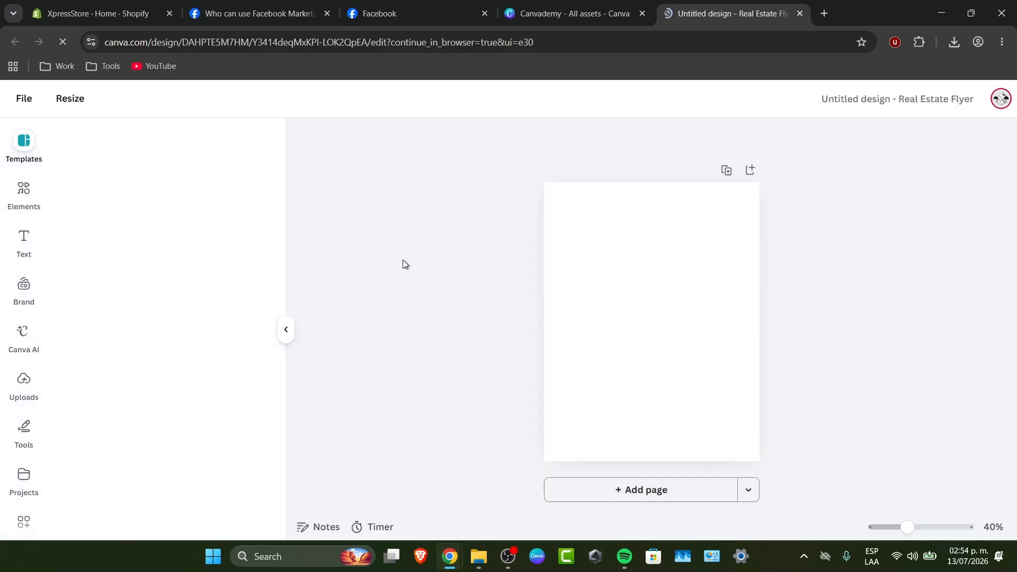
pyautogui.click(24, 289)
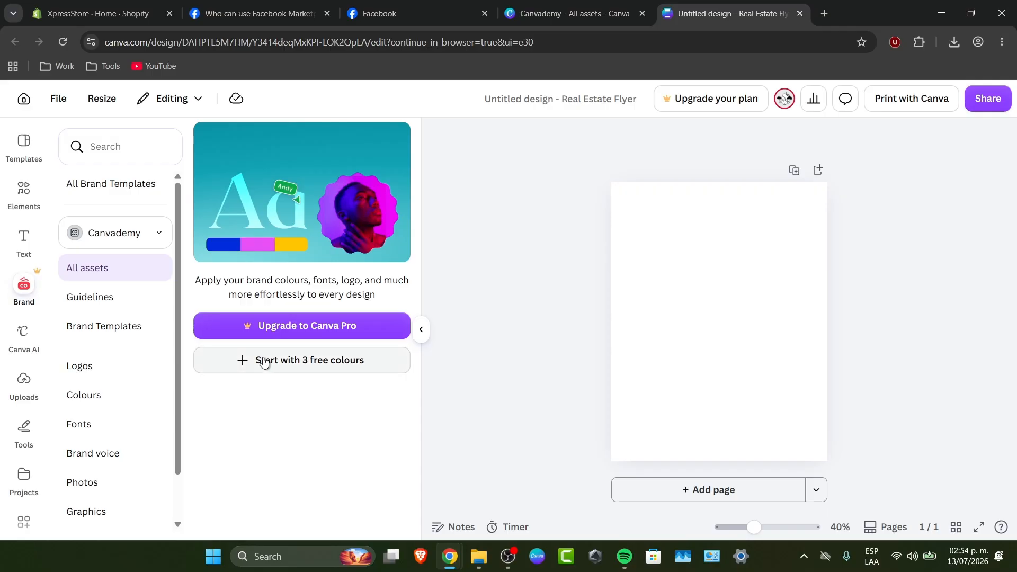
# Add a solid red colour to the Canvademy kit's colour palette, save it, and apply the palette to the blank page
pyautogui.click(257, 358)
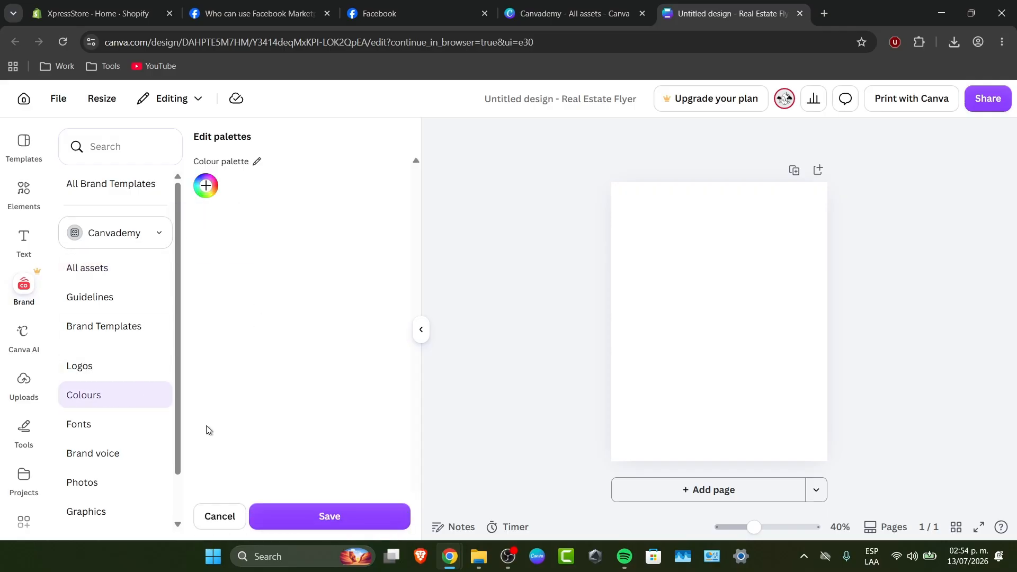
pyautogui.click(206, 185)
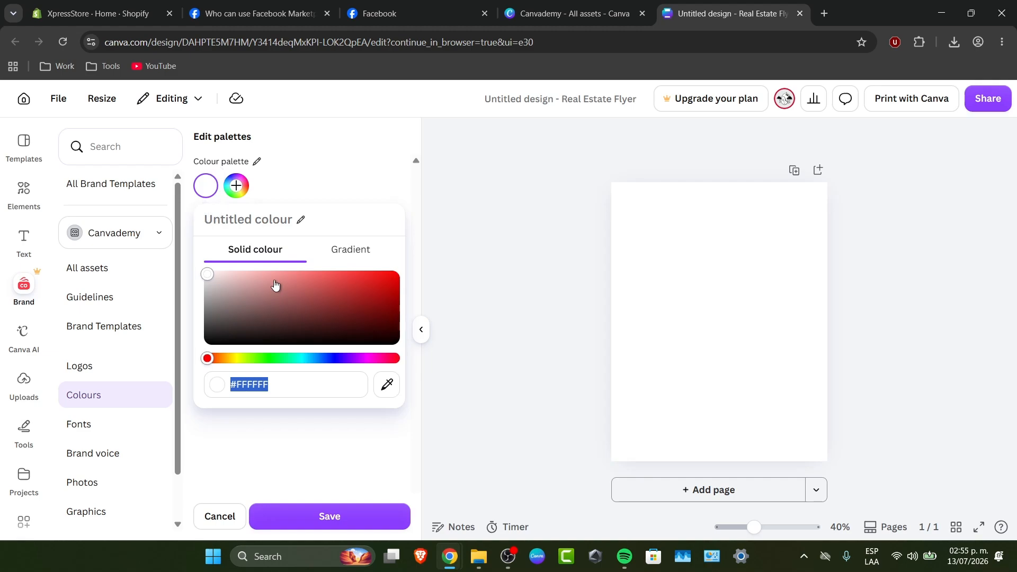
pyautogui.moveTo(275, 286); pyautogui.dragTo(348, 271)
pyautogui.click(360, 520)
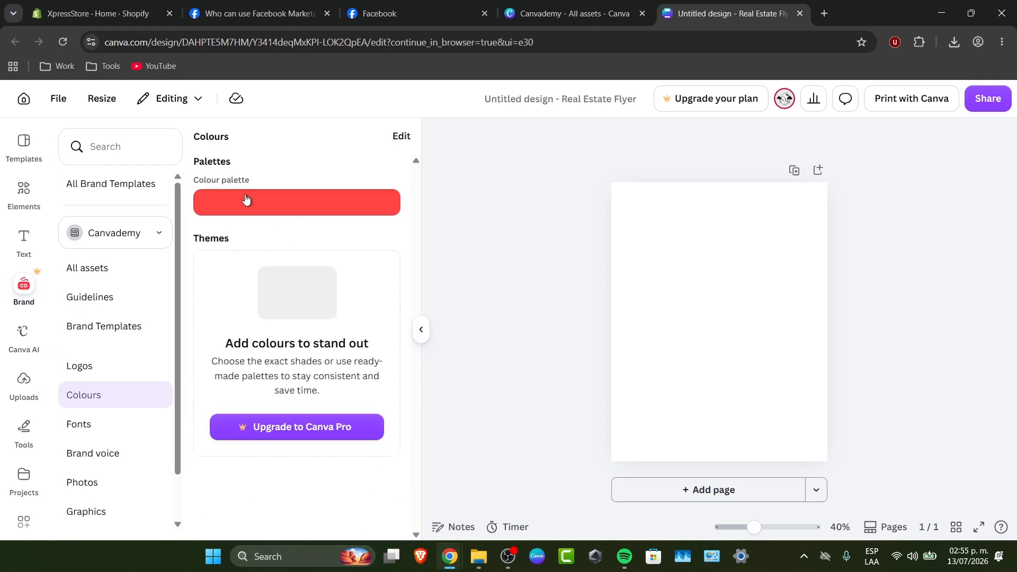
pyautogui.click(303, 201)
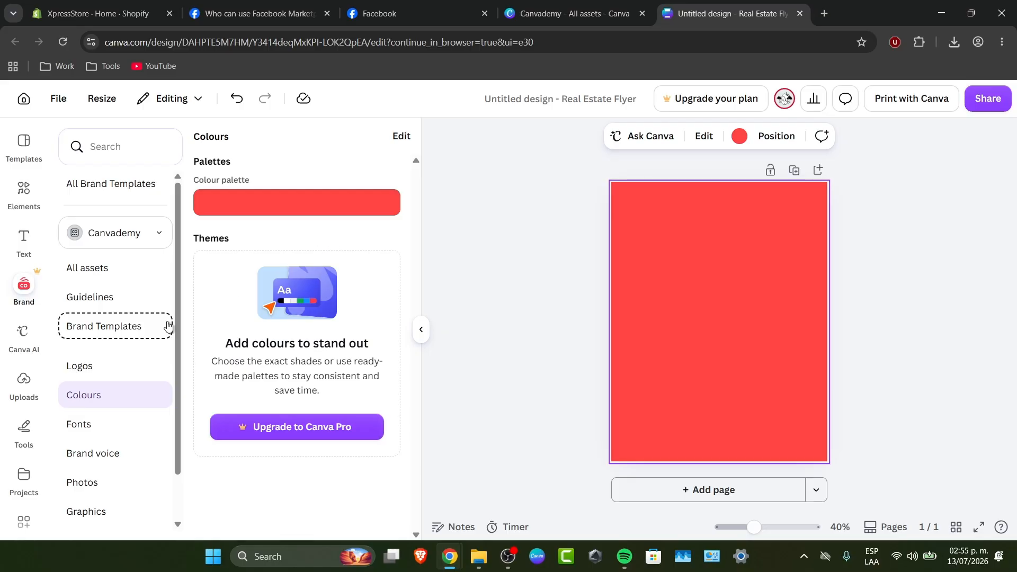
# Check the overview of all Canvademy assets and the list of available Brand Kits, keeping Canvademy selected
pyautogui.click(85, 275)
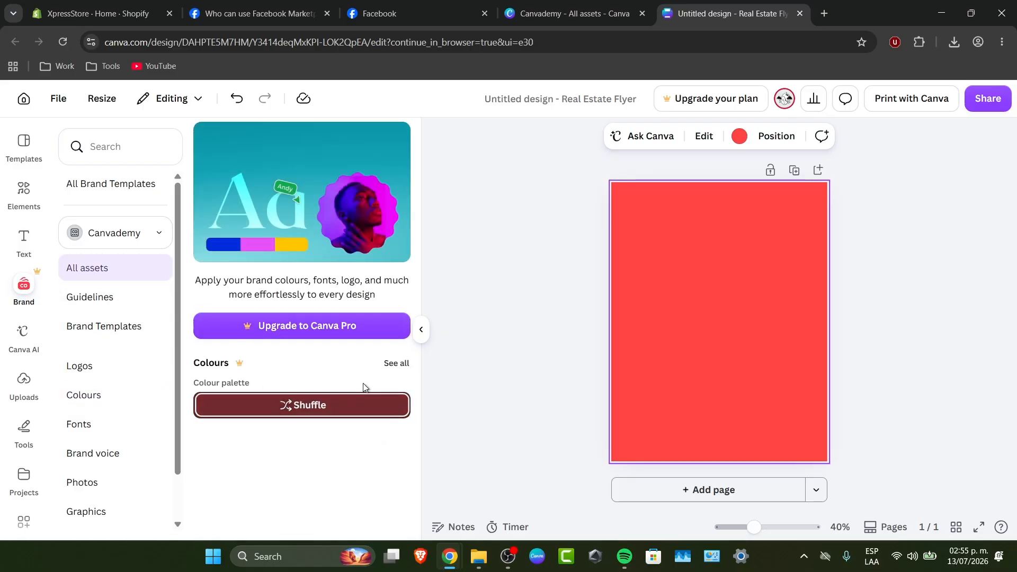
pyautogui.click(126, 237)
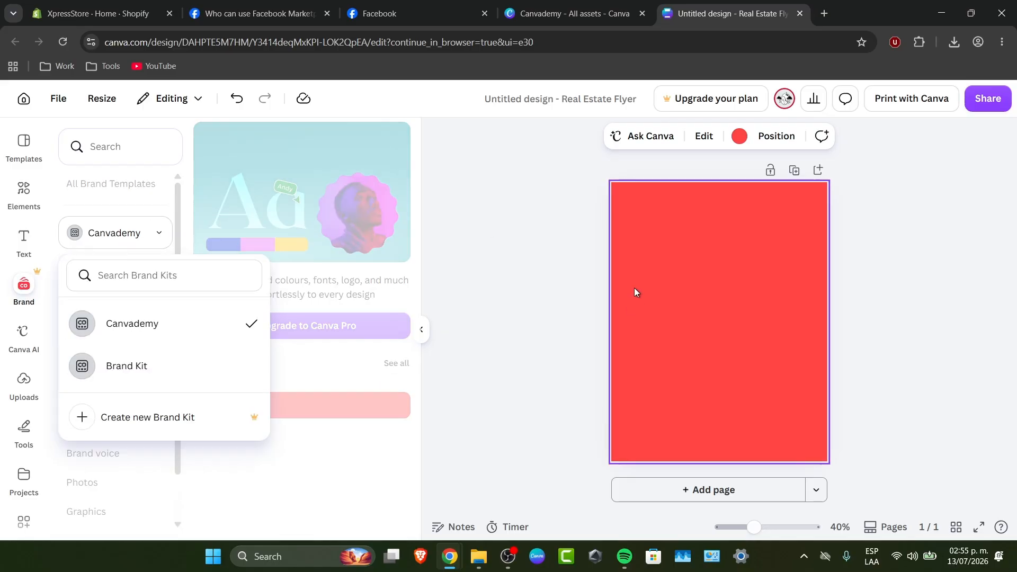
pyautogui.click(743, 310)
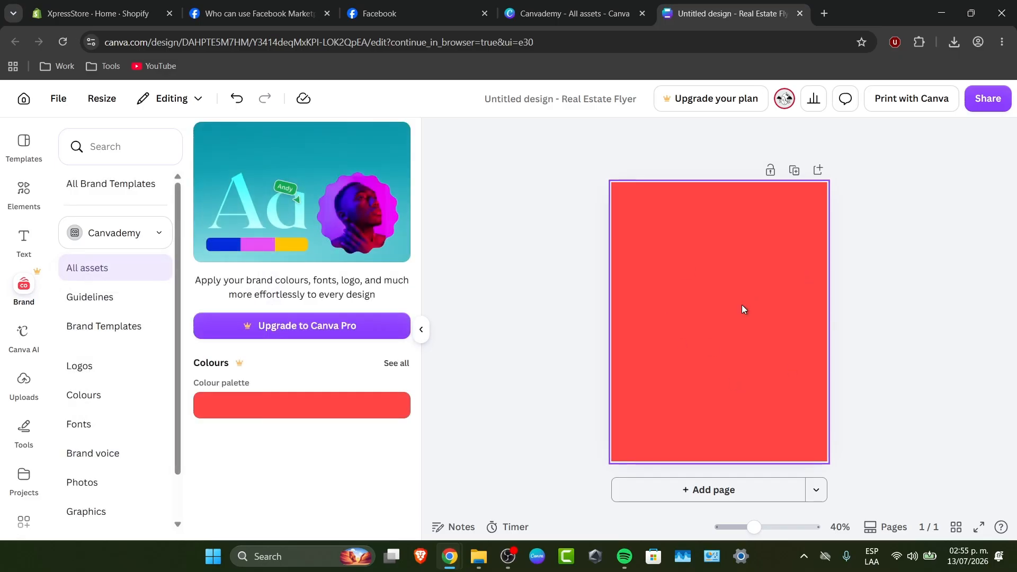
# Add a dotted loading-ring graphic near the page's upper-right corner, and the text "Your brand kit" above an orange square near its lower edge
pyautogui.click(24, 191)
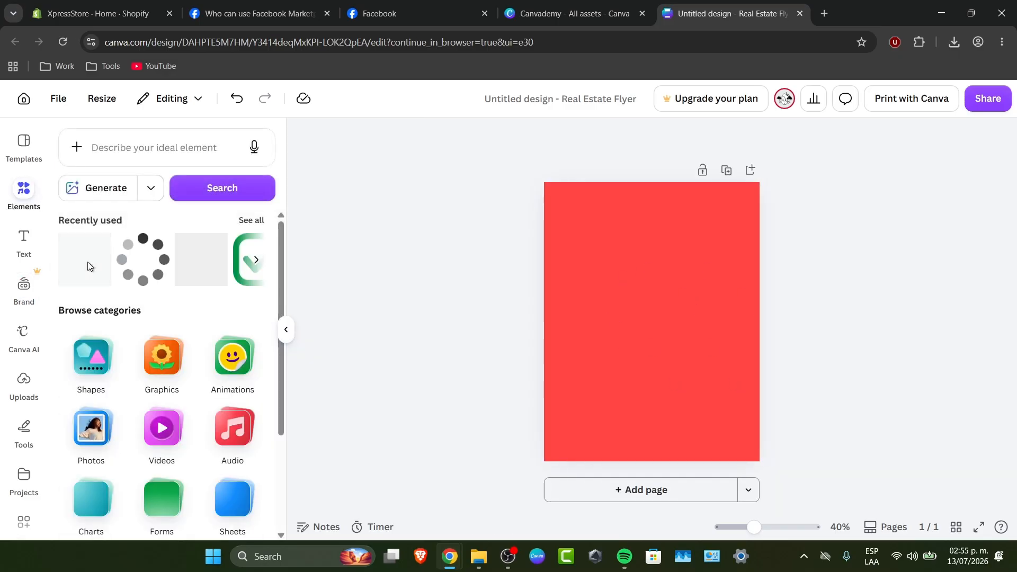
pyautogui.click(99, 265)
pyautogui.click(818, 415)
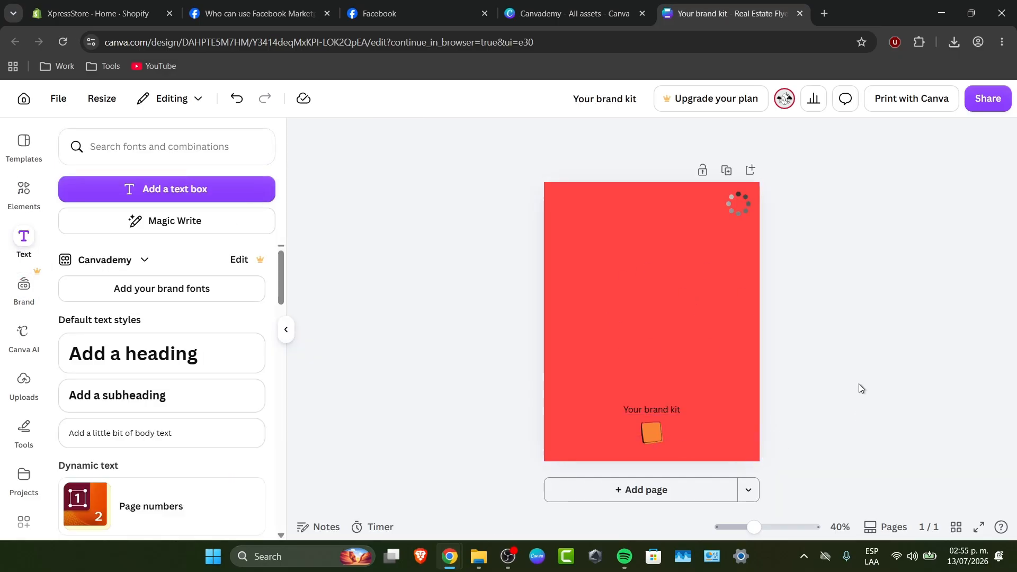
# Review the Canvademy kit's Guidelines, Brand Templates, Logos and Colours from within the flyer design
pyautogui.click(19, 294)
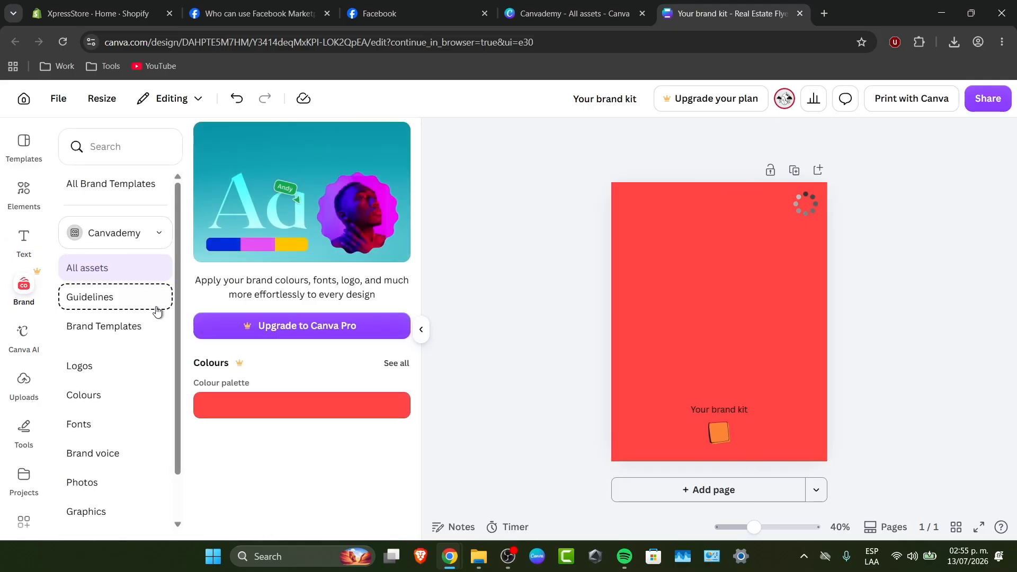
pyautogui.click(112, 295)
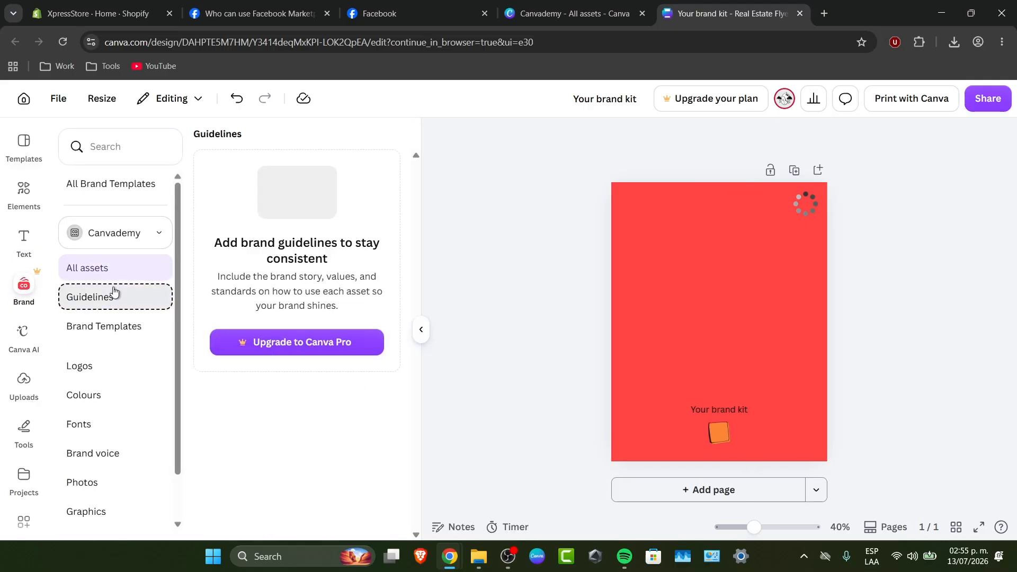
pyautogui.click(135, 330)
pyautogui.click(136, 367)
pyautogui.click(137, 399)
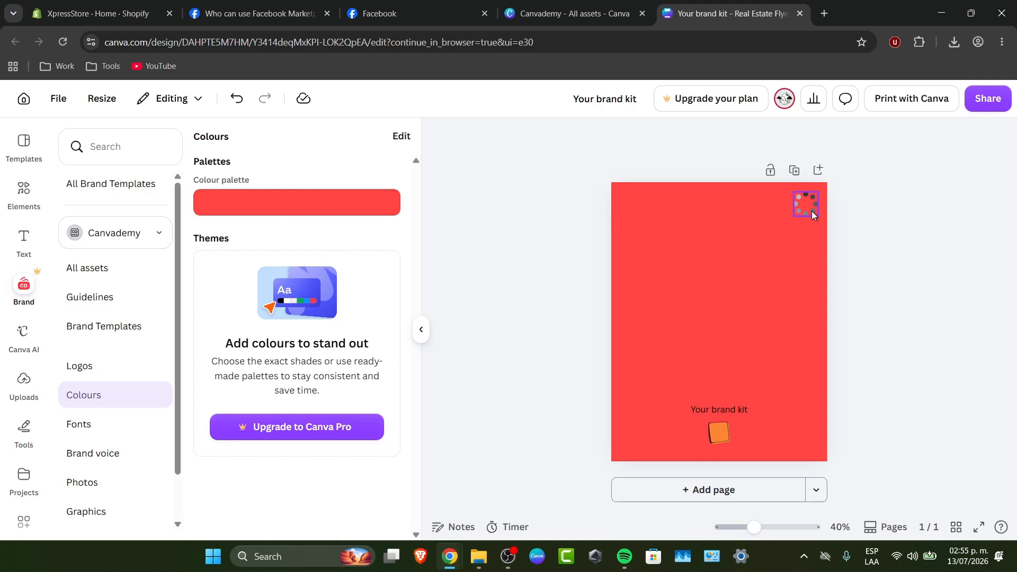
# Delete the dotted loading-ring graphic from the first page and add a second page to the design
pyautogui.click(812, 210)
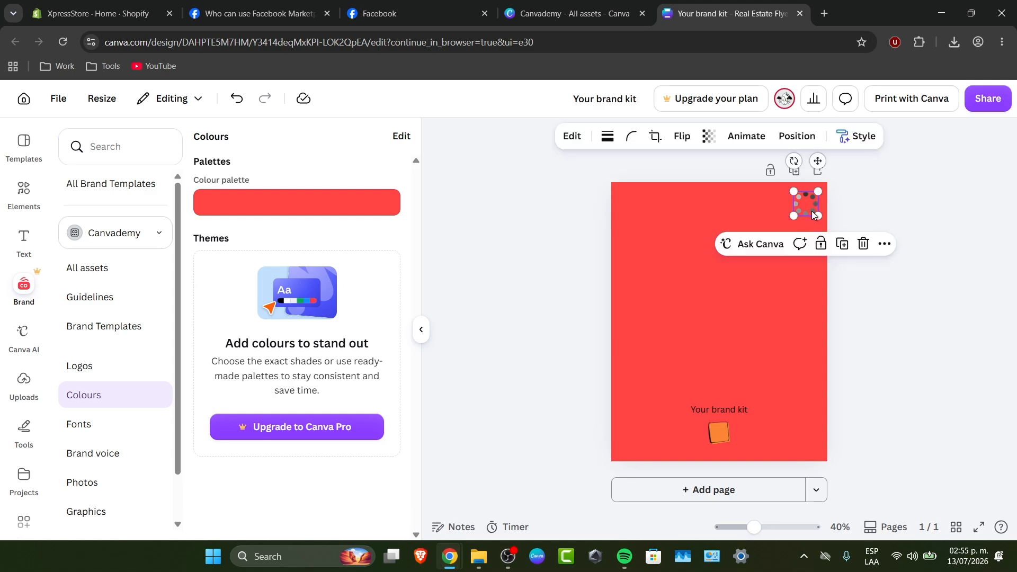
pyautogui.press('Delete')
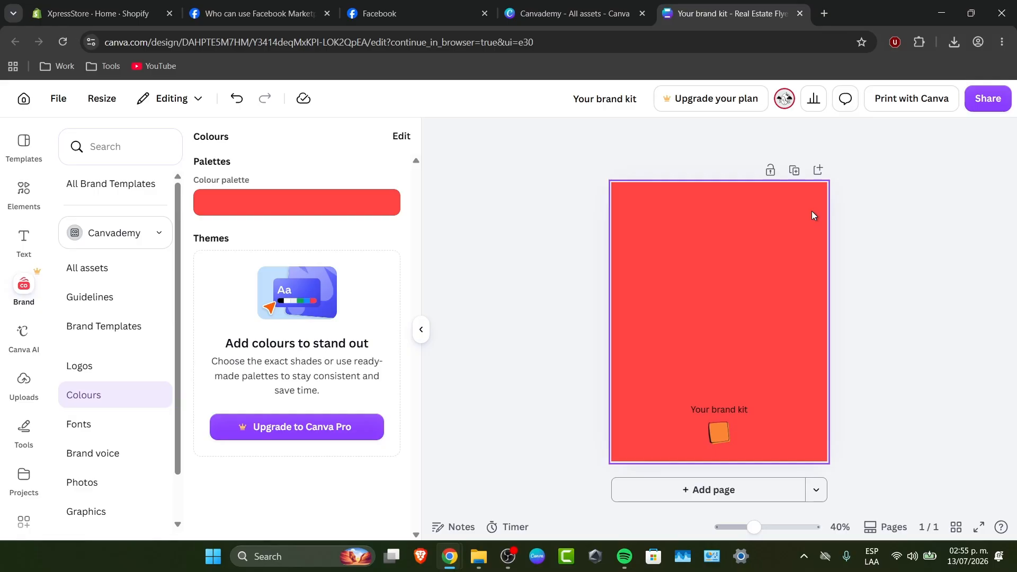
pyautogui.click(756, 490)
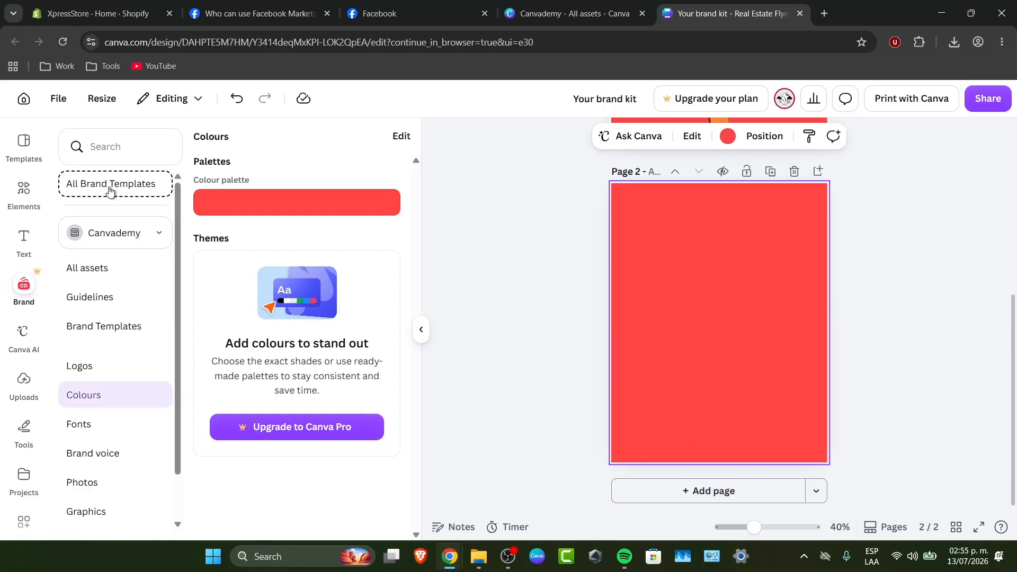
# Apply the Pink Minimalist Sale Promotion Flyer template to page 2 and recolour it with the Canvademy kit's red palette
pyautogui.click(23, 143)
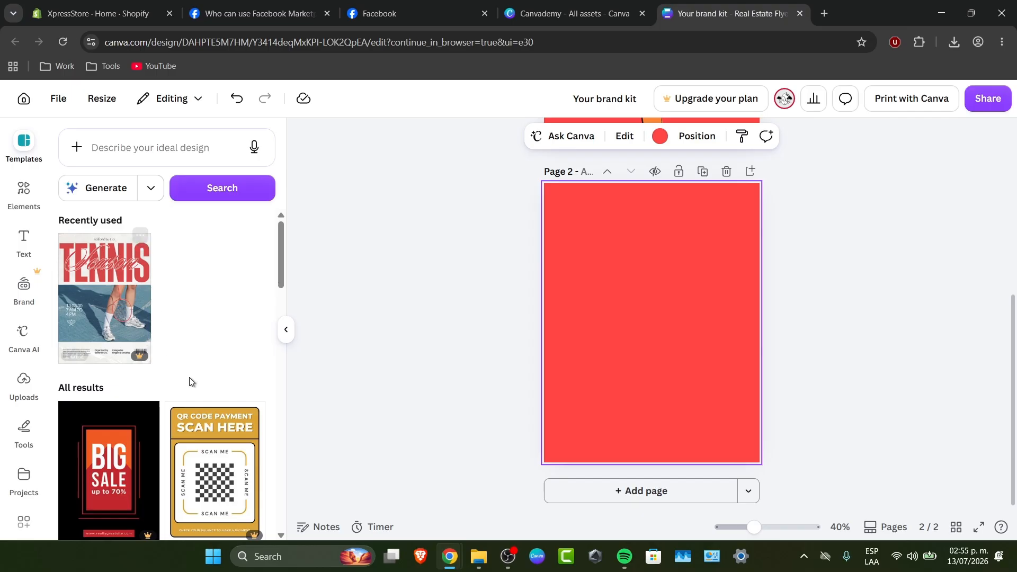
pyautogui.scroll(-5, 191, 381)
pyautogui.click(233, 299)
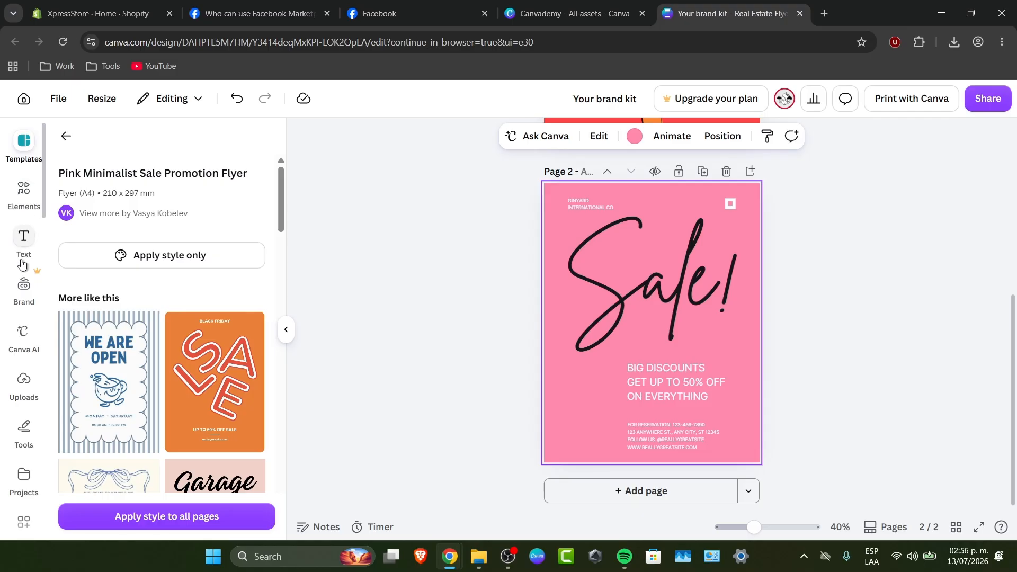
pyautogui.click(23, 286)
pyautogui.click(370, 202)
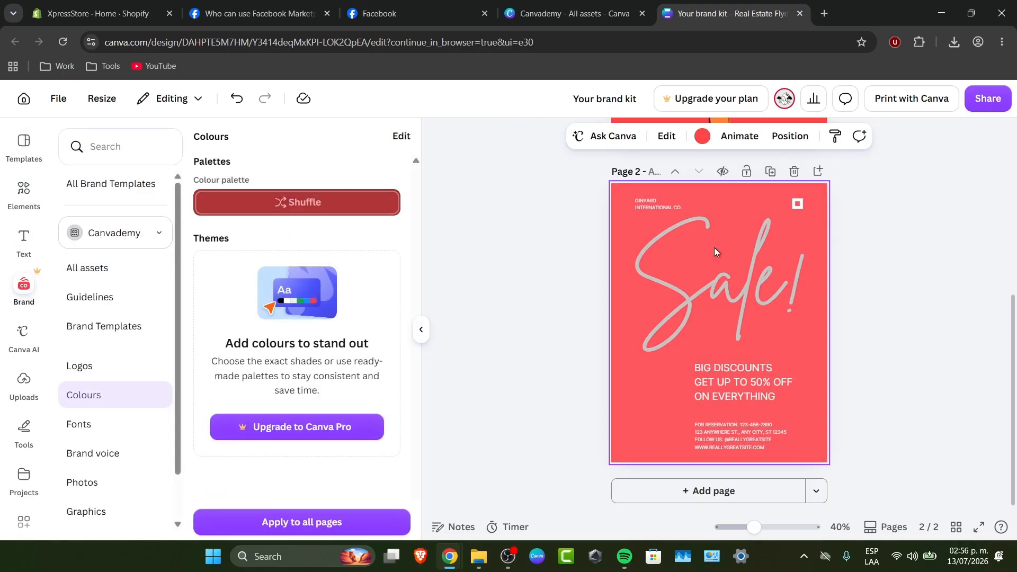